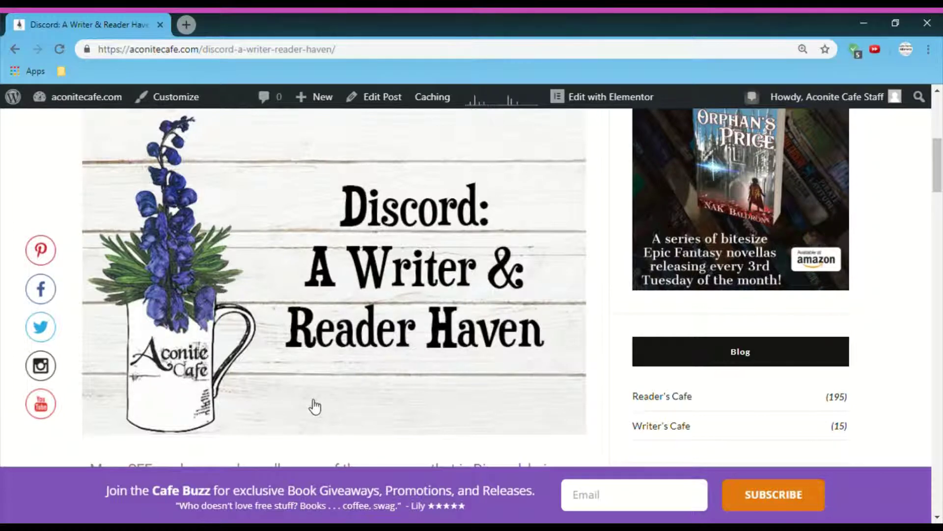
Step: Read through the opening of the "Discord: A Writer & Reader Haven" article
scroll(315, 406, down, 8)
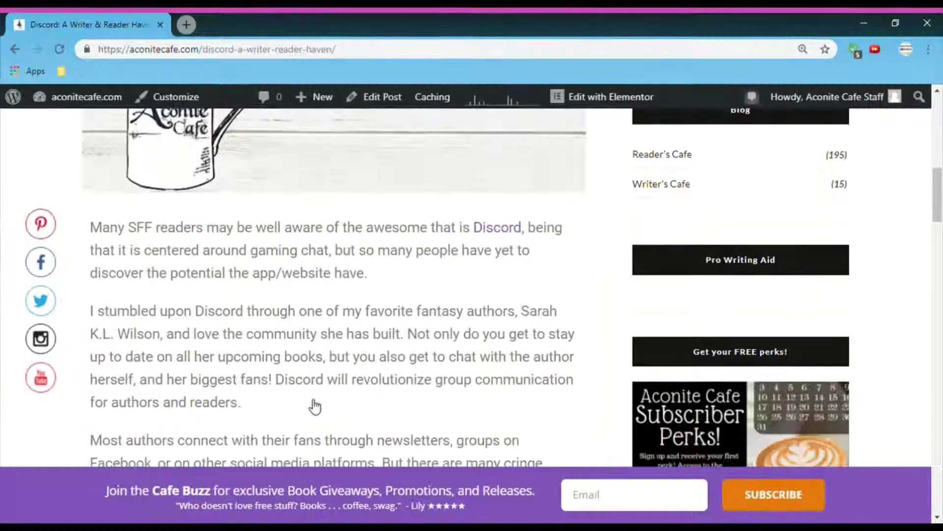
scroll(315, 406, down, 6)
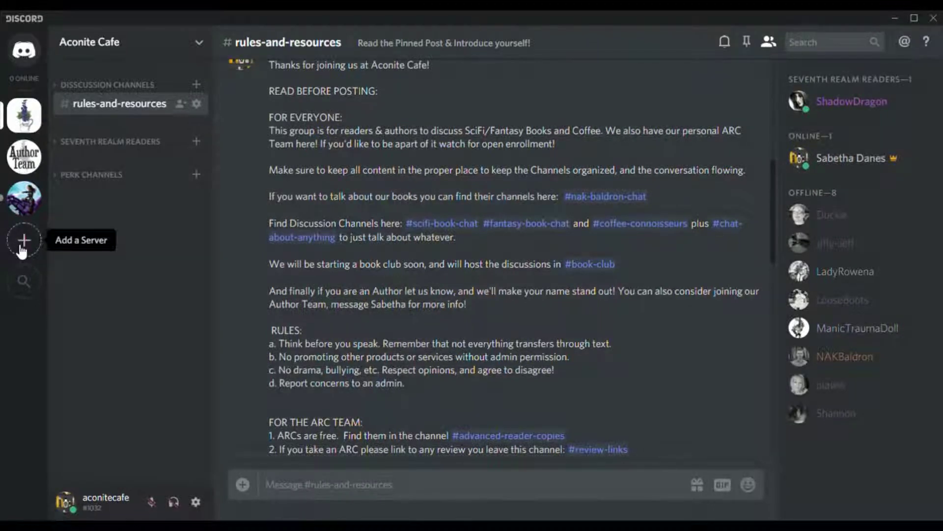
Step: Switch to Discord and view the options for creating a new server, leaving without creating one
click(22, 245)
click(354, 362)
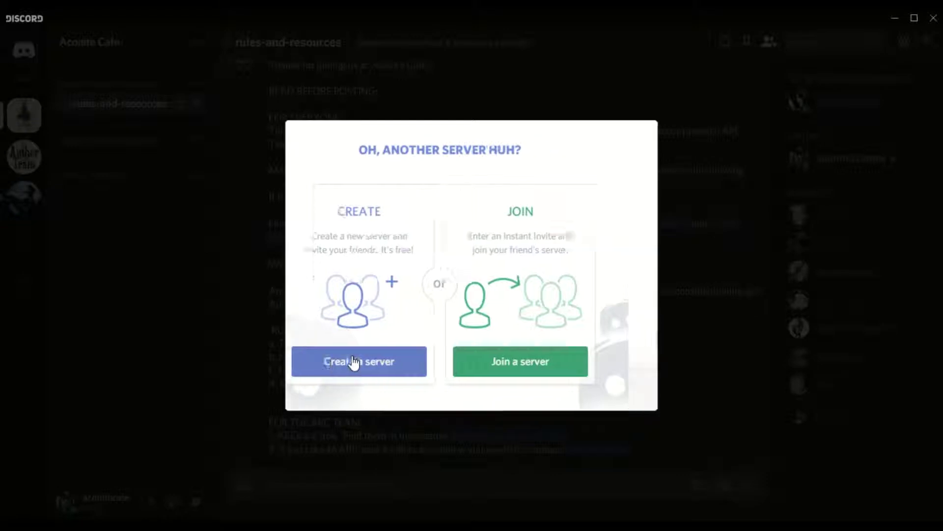
click(35, 259)
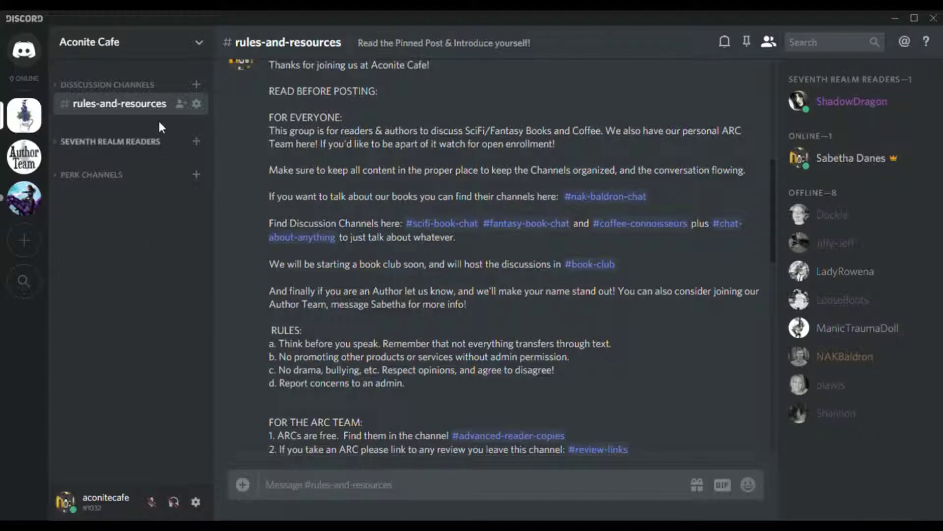
click(201, 43)
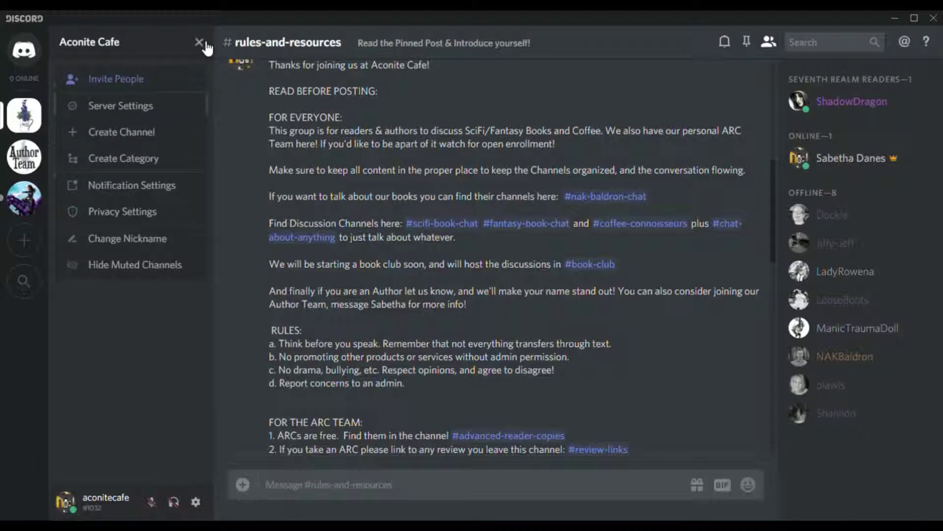
click(146, 111)
click(163, 165)
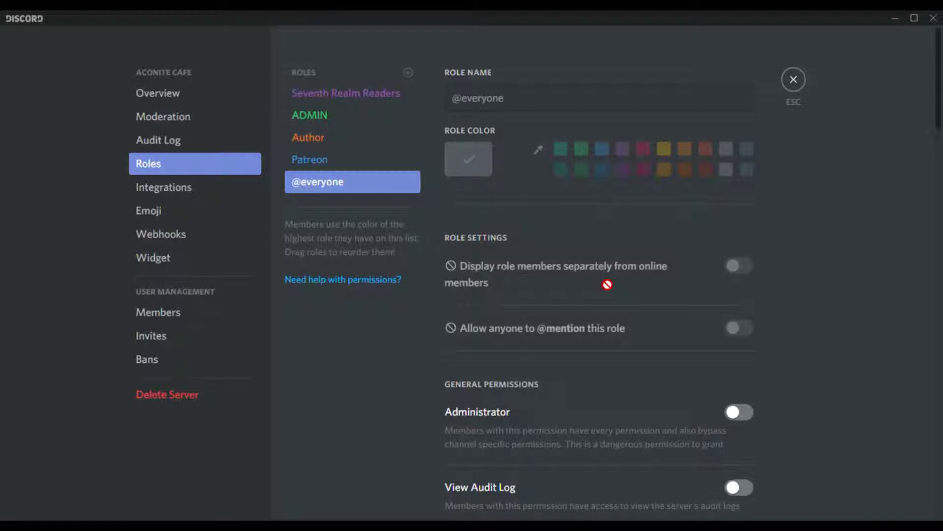
scroll(607, 284, down, 10)
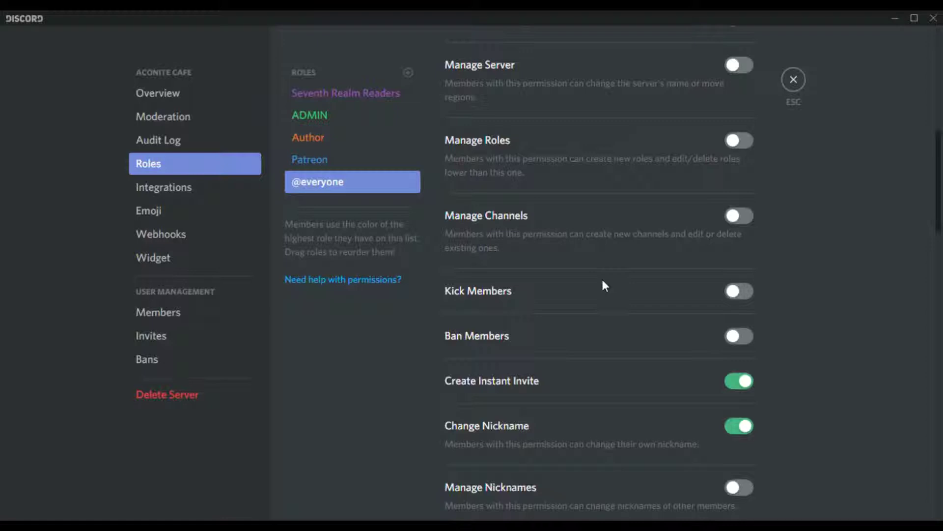
key(Escape)
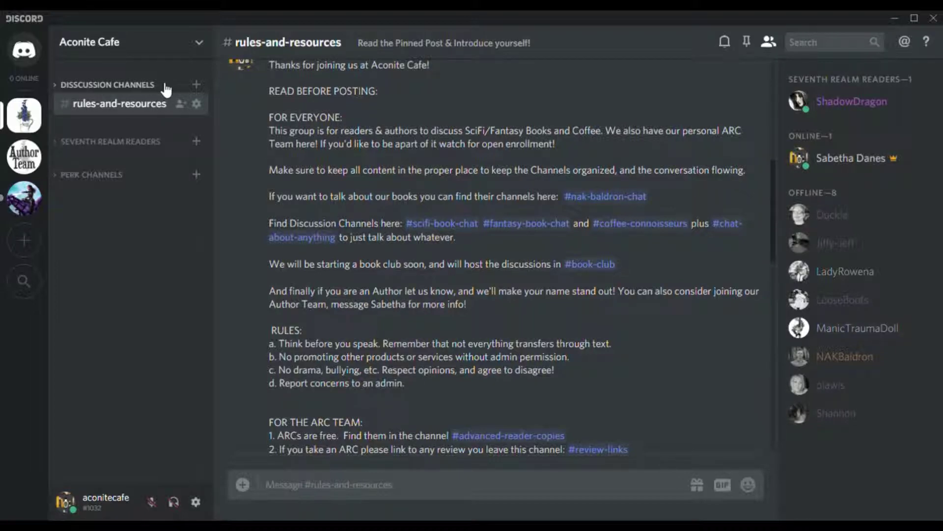
Step: Preview the private text channel options and role access for the Seventh Realm Readers category without creating the channel
click(200, 43)
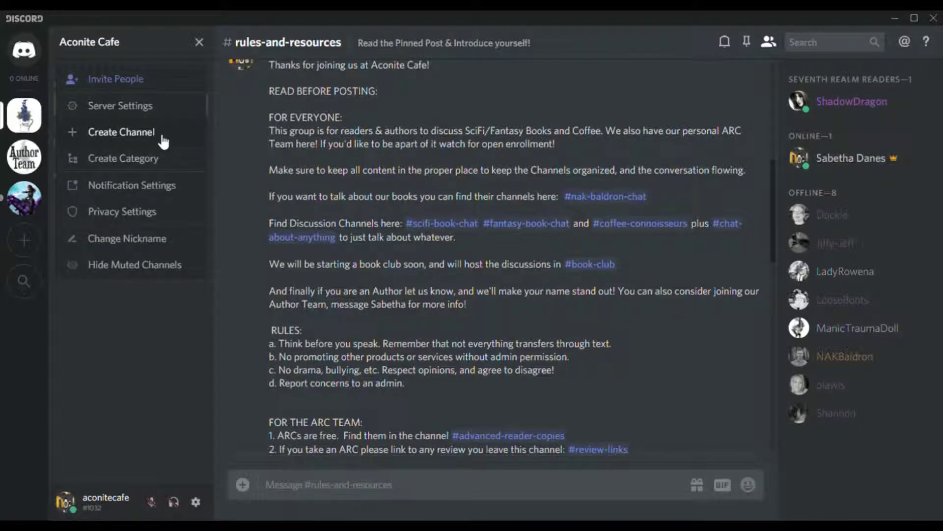
click(126, 313)
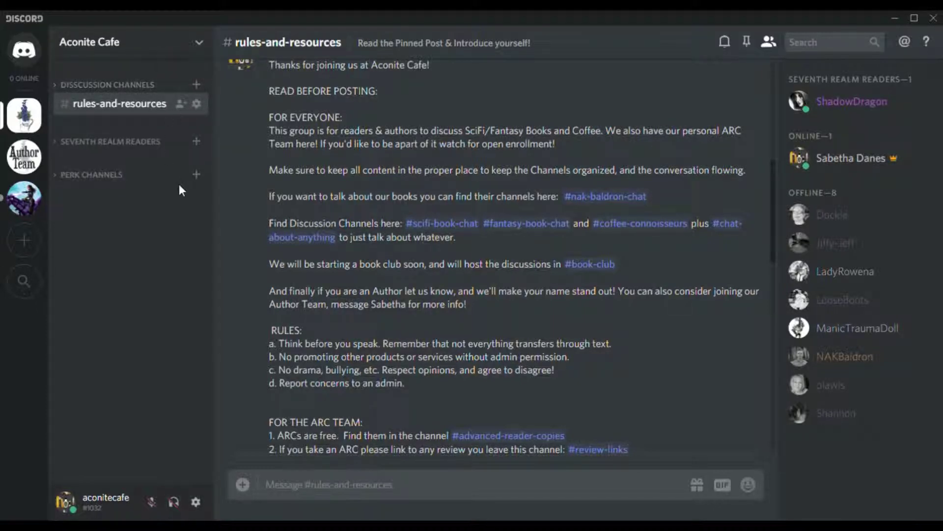
click(199, 141)
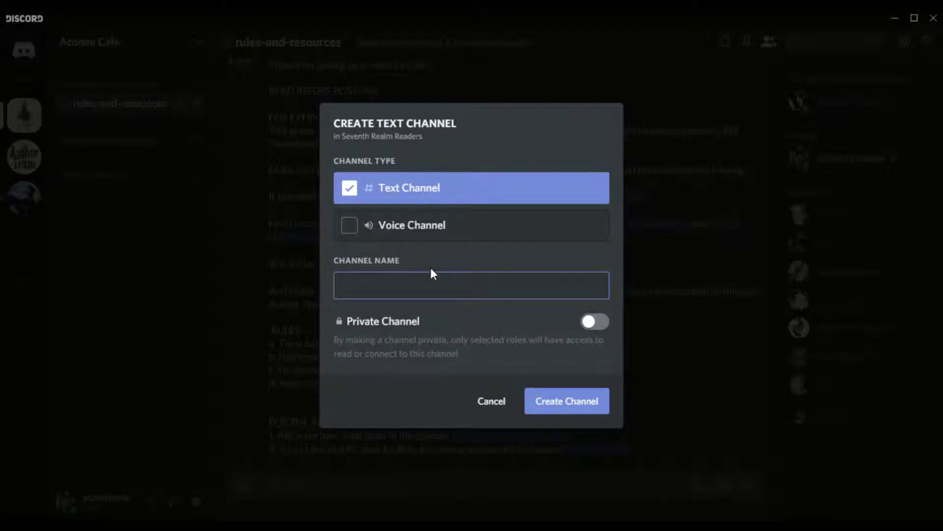
click(602, 327)
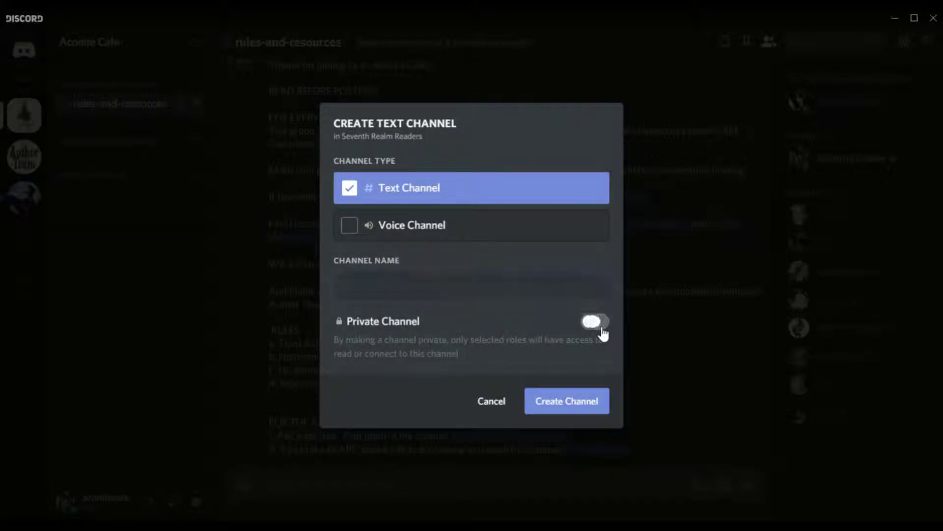
scroll(540, 322, down, 3)
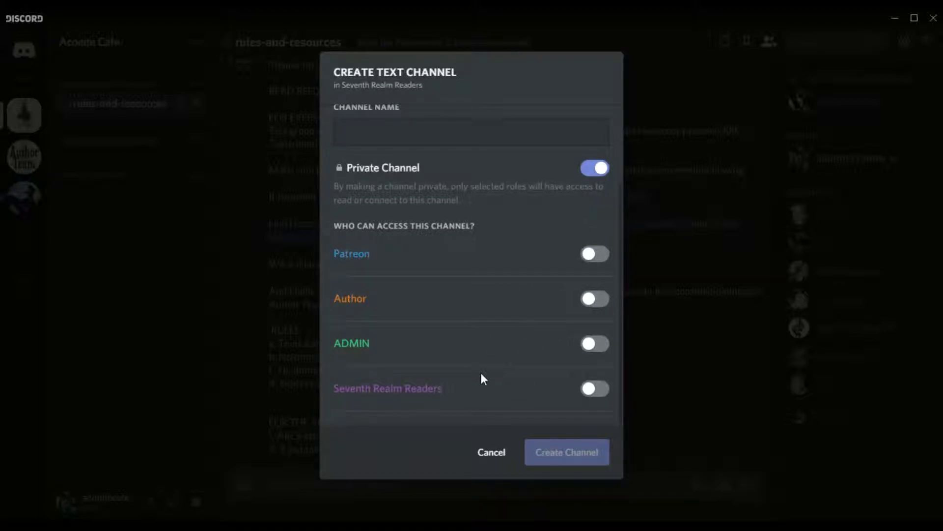
click(503, 454)
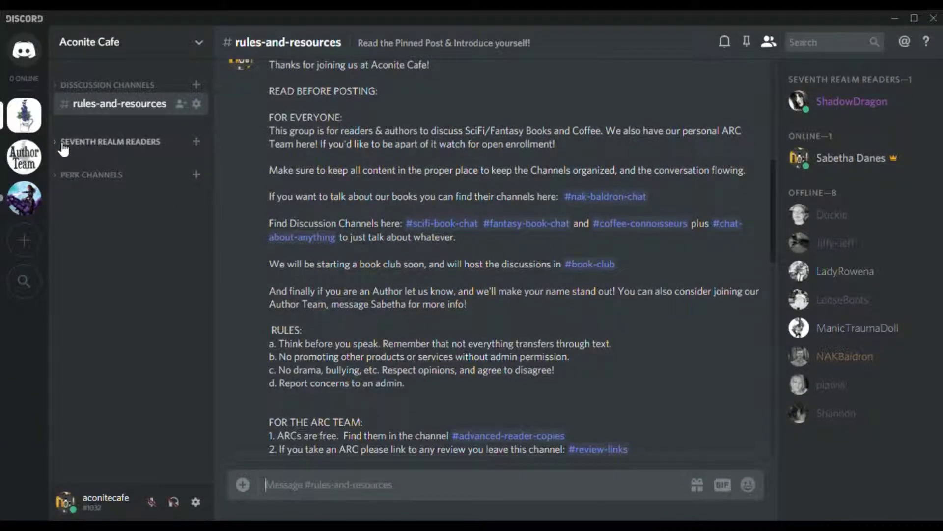
Step: Expand the Seventh Realm Readers, Disscussion Channels and Perk Channels categories to show their channels
click(63, 143)
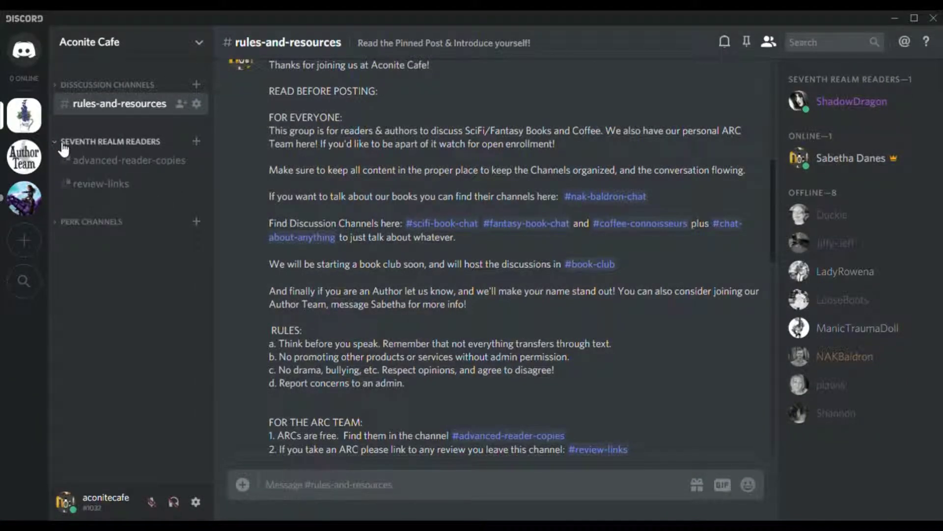
click(58, 86)
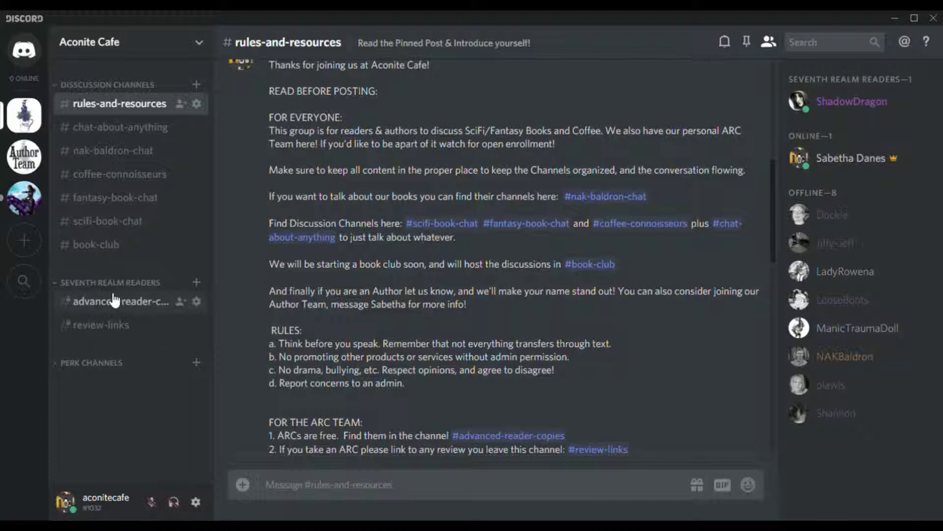
drag(108, 309, 54, 347)
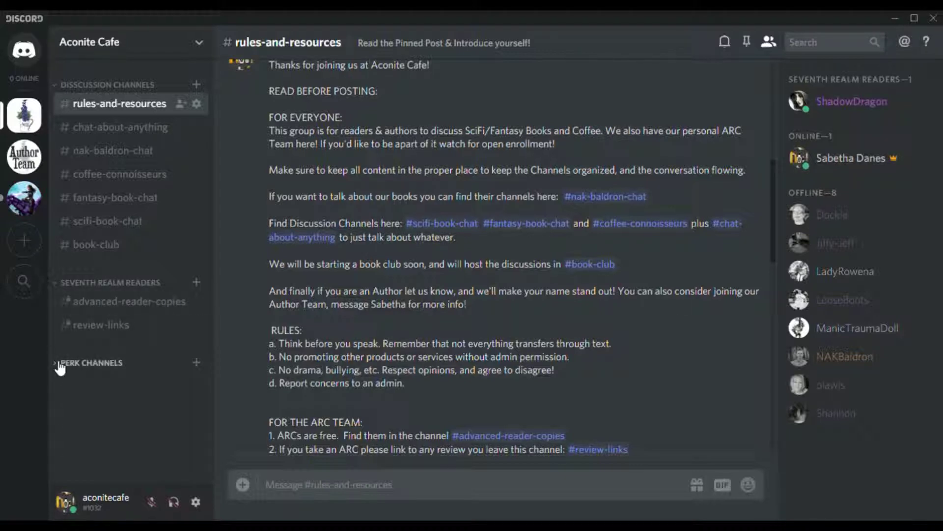
click(69, 362)
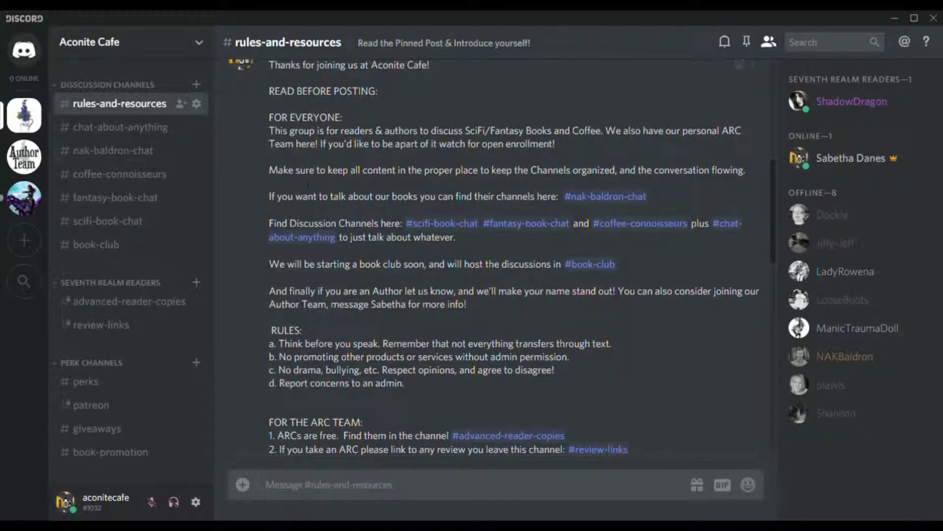
Step: Review the welcome post with the rules in rules-and-resources and check its available message actions
scroll(550, 299, down, 3)
scroll(546, 294, down, 3)
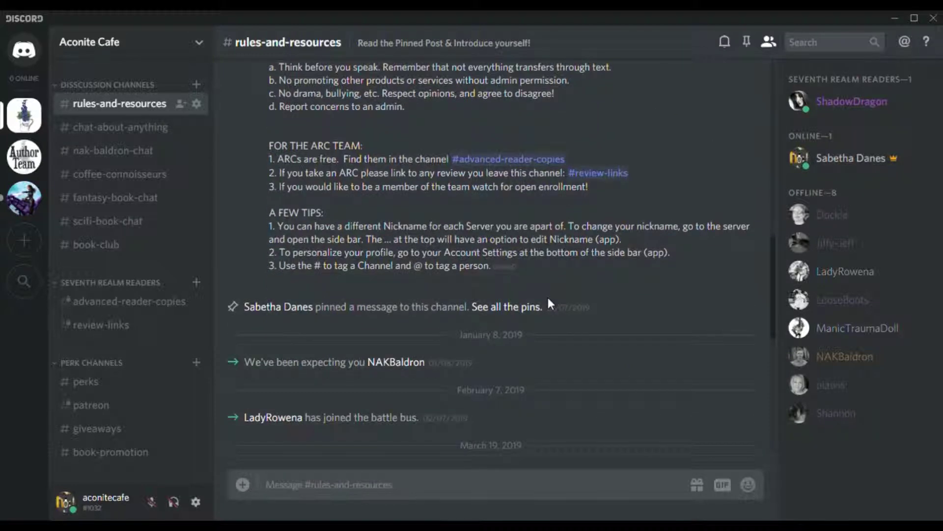
scroll(547, 297, up, 9)
scroll(547, 297, down, 1)
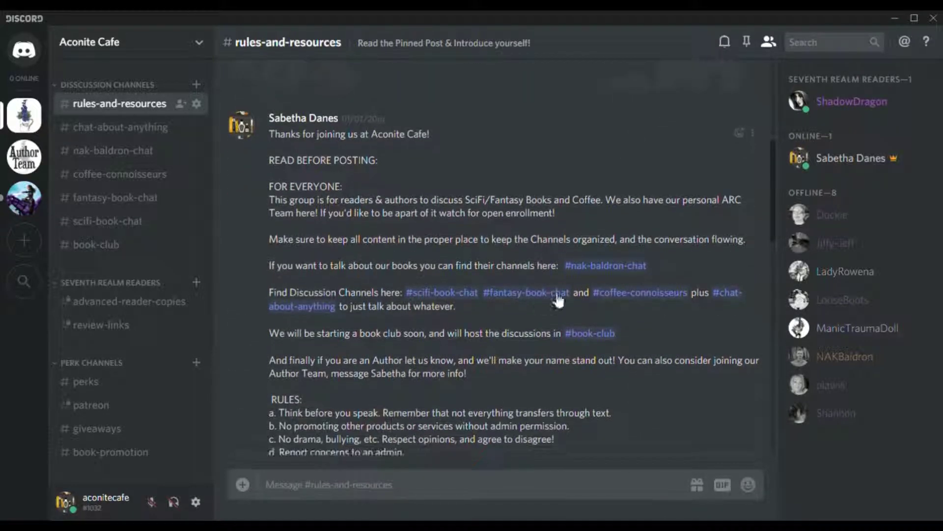
click(754, 134)
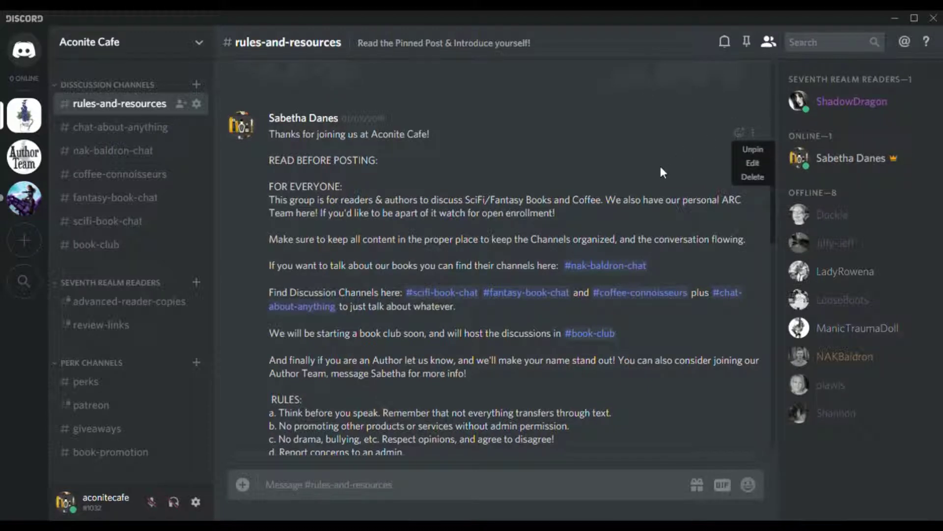
scroll(656, 169, down, 3)
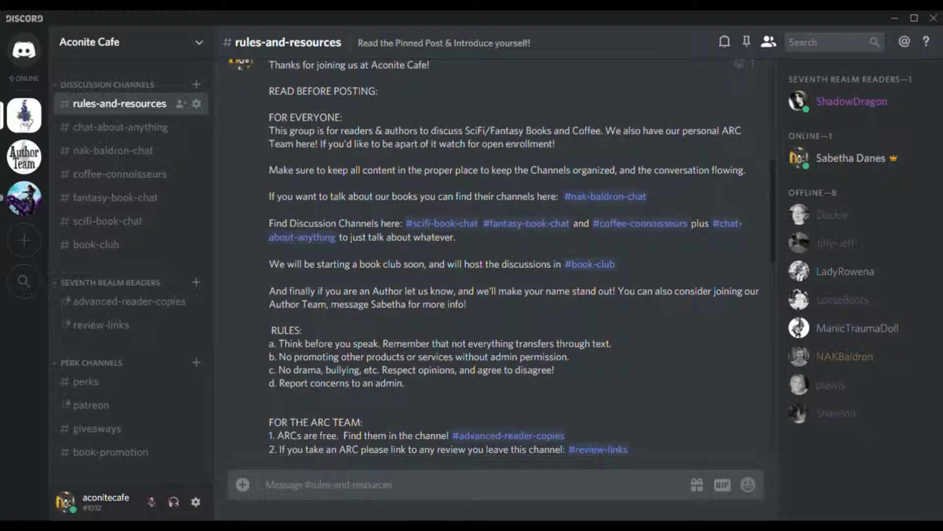
Step: View the pinned messages of the rules-and-resources channel and return to the conversation
click(749, 42)
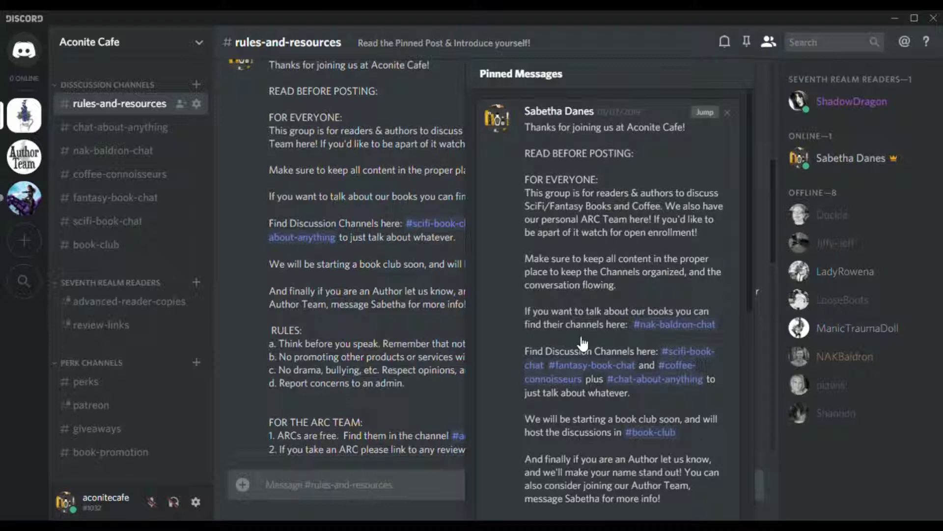
click(372, 303)
scroll(373, 304, down, 3)
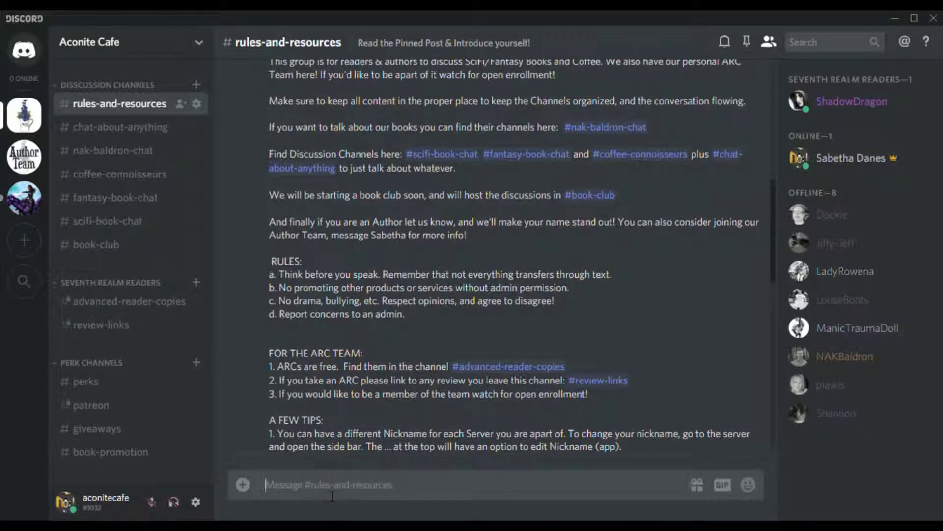
Step: Preview the mention suggestions for #, @, @e and @a in a rules-and-resources message draft, clearing it without sending
text(#)
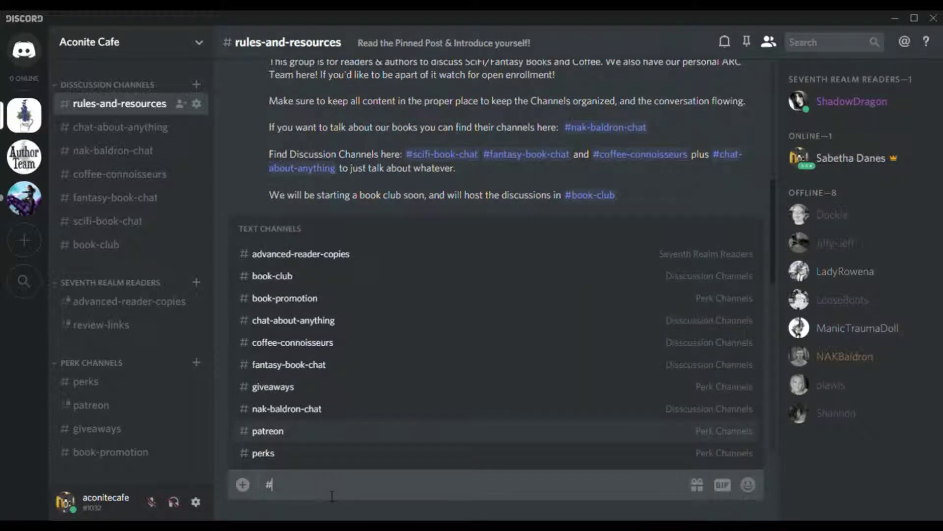
key(BackSpace)
text(@)
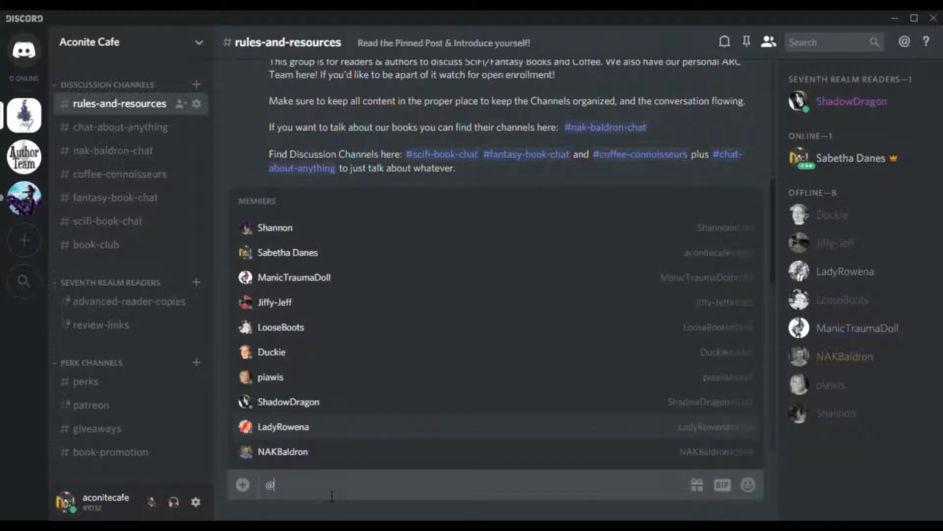
text(e)
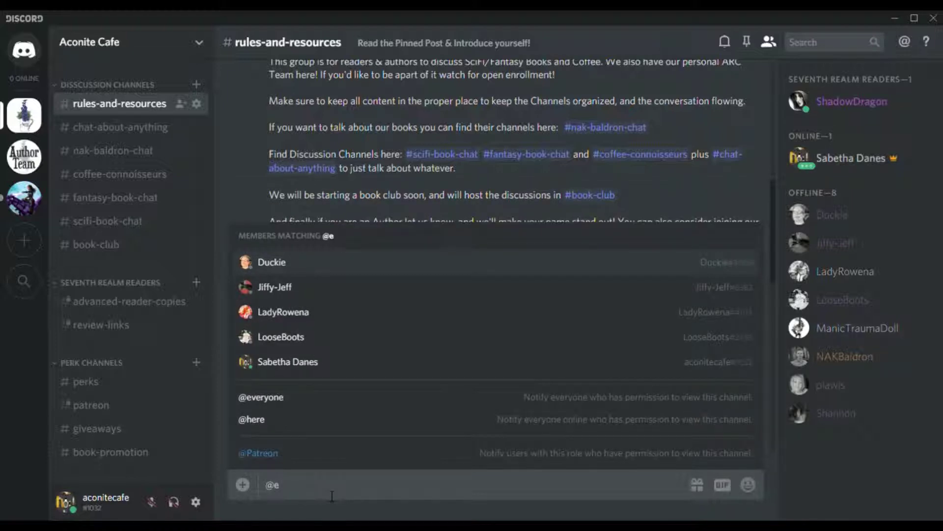
key(BackSpace)
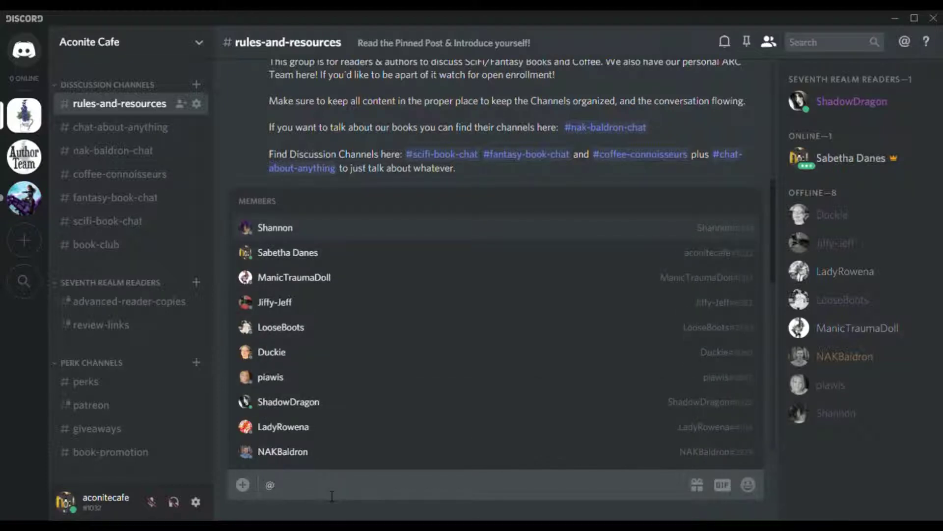
text(a)
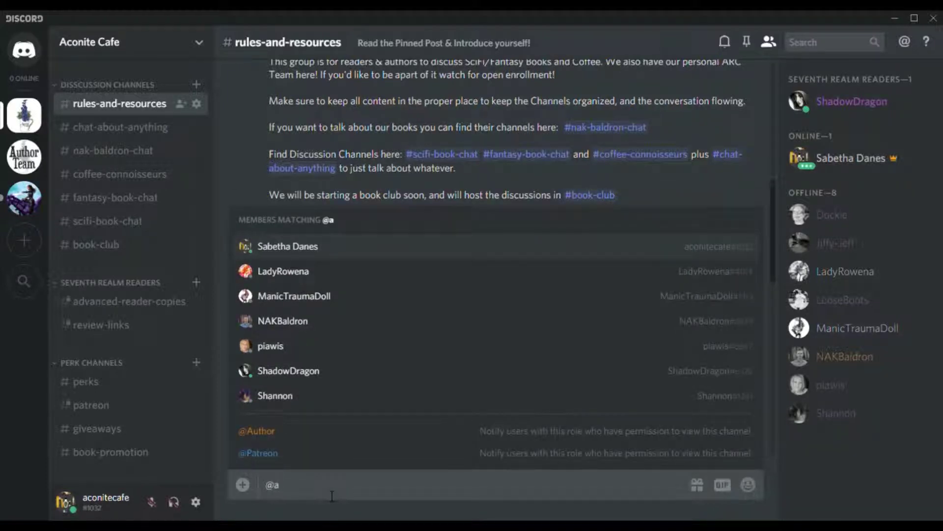
key(BackSpace)
key(BackSpace)
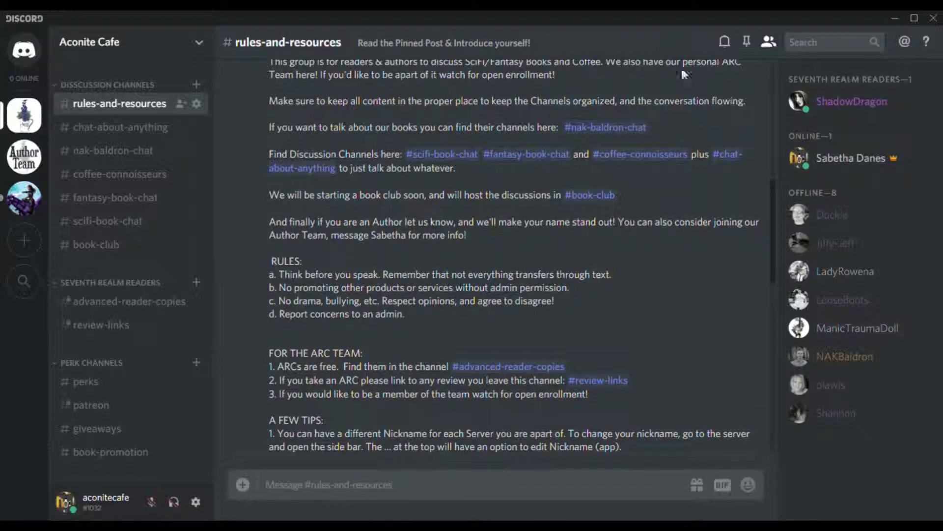
Step: Toggle the channel's mute on and back off, and review the Aconite Cafe server's notification settings and overrides
click(726, 42)
click(726, 44)
click(201, 44)
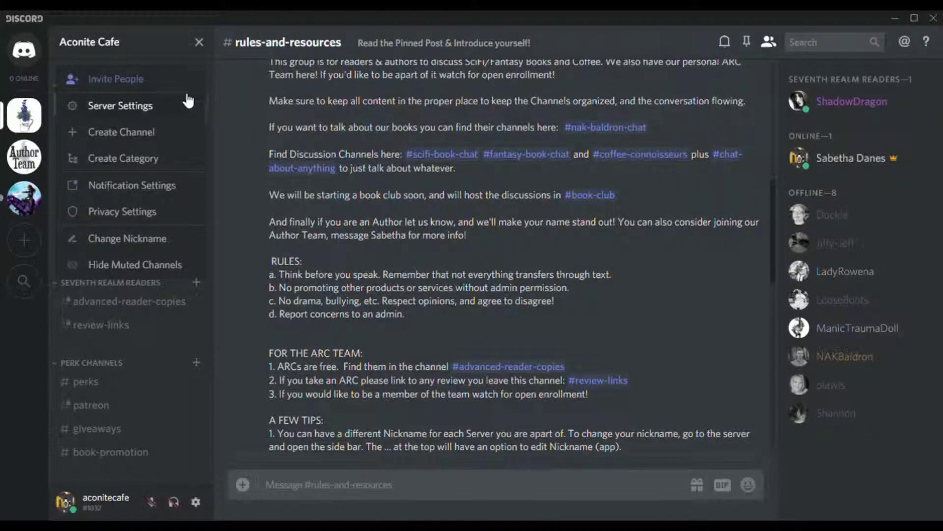
click(185, 186)
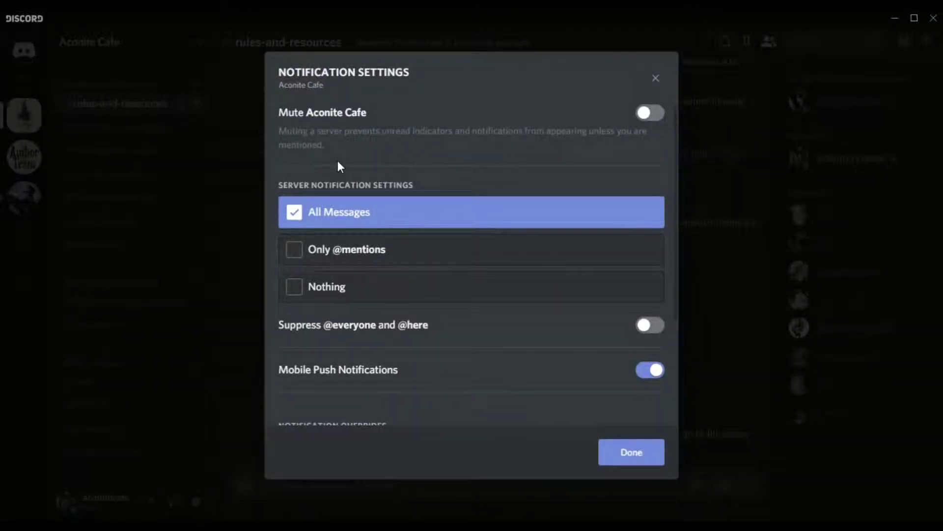
scroll(339, 162, down, 3)
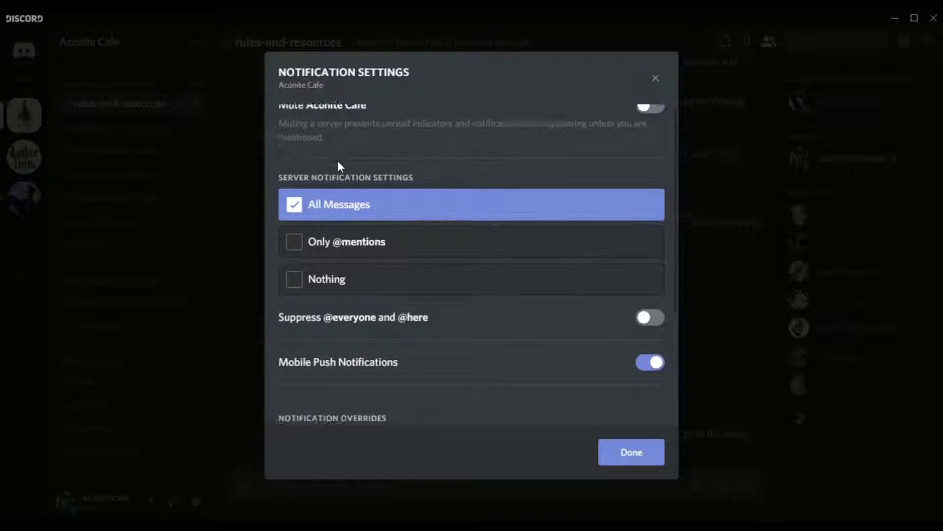
scroll(324, 226, down, 1)
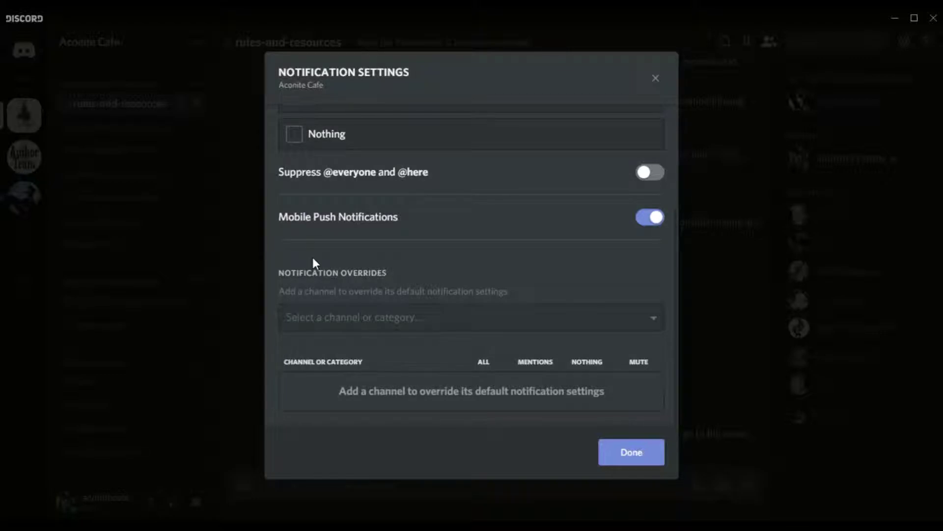
click(657, 79)
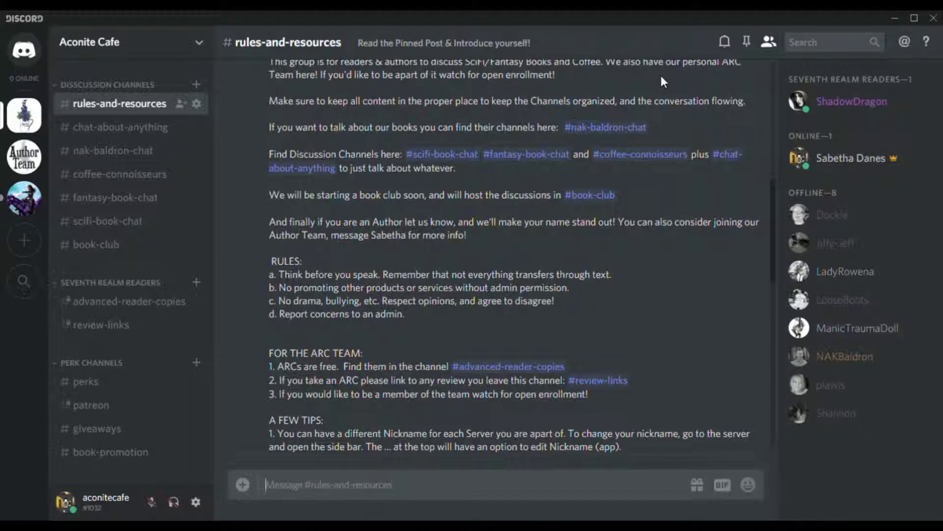
scroll(595, 258, up, 2)
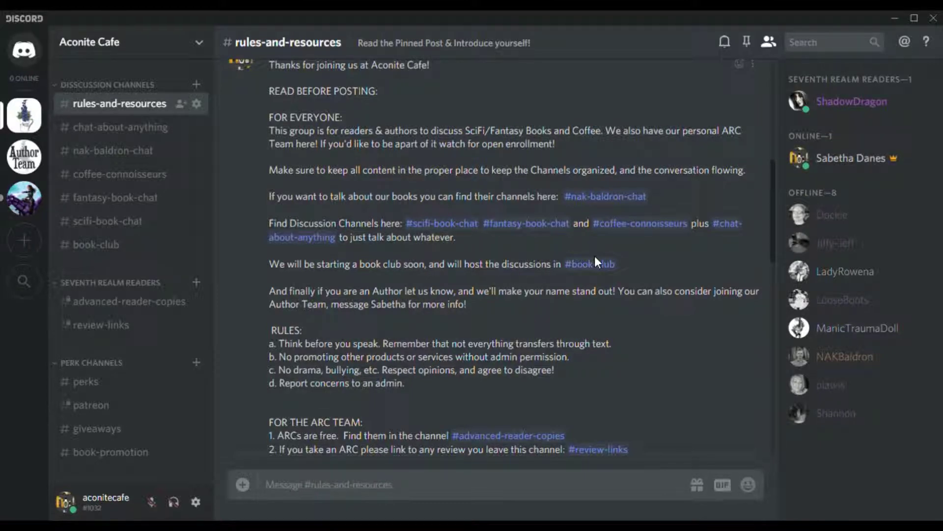
click(205, 46)
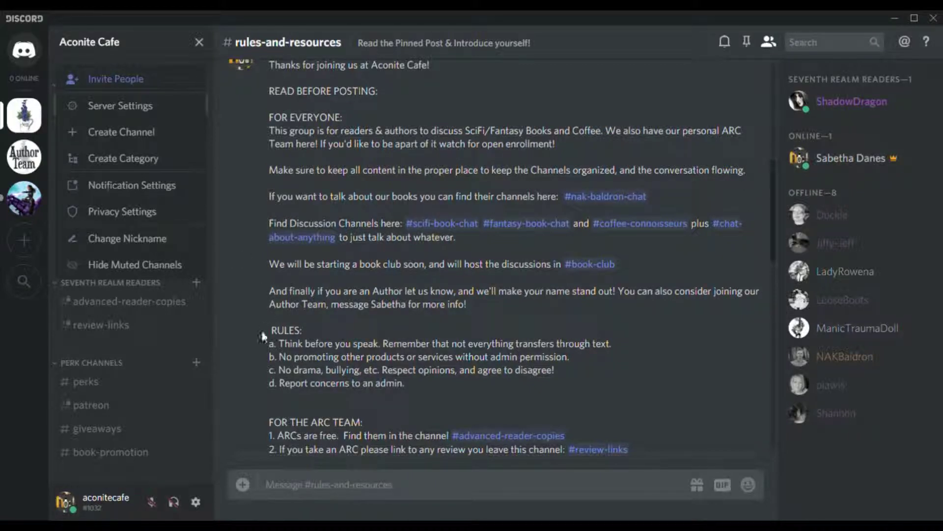
click(226, 391)
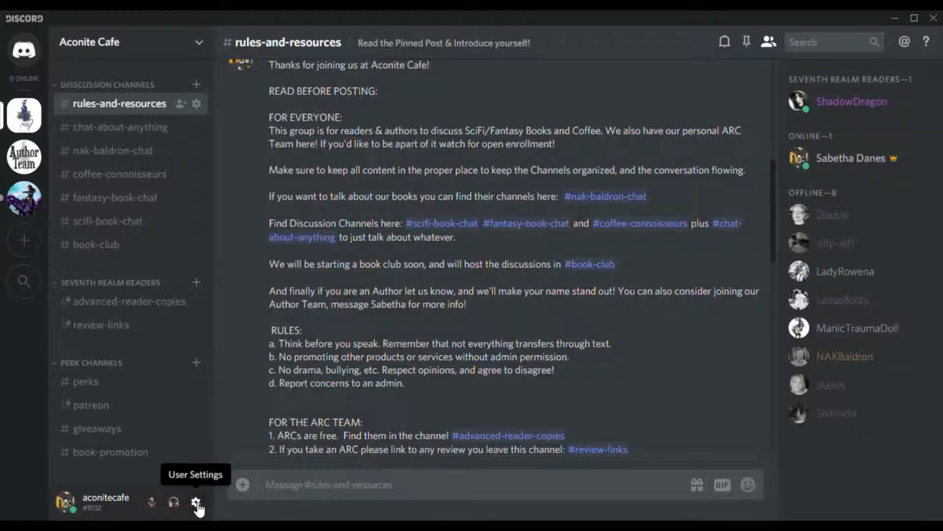